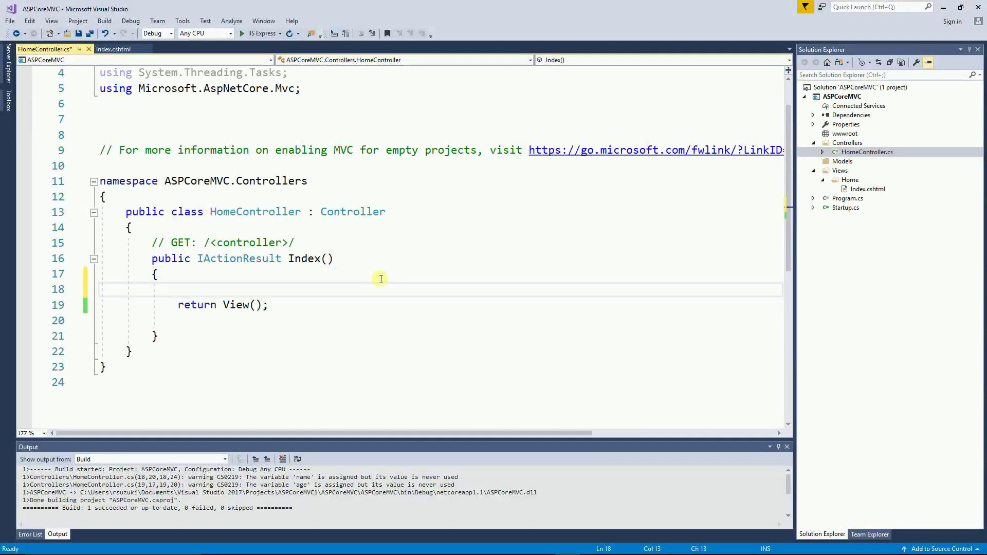
text(int age = 21;)
Declare int age = 21, return View(age), save HomeController, and switch to Index.cshtml
key(Return)
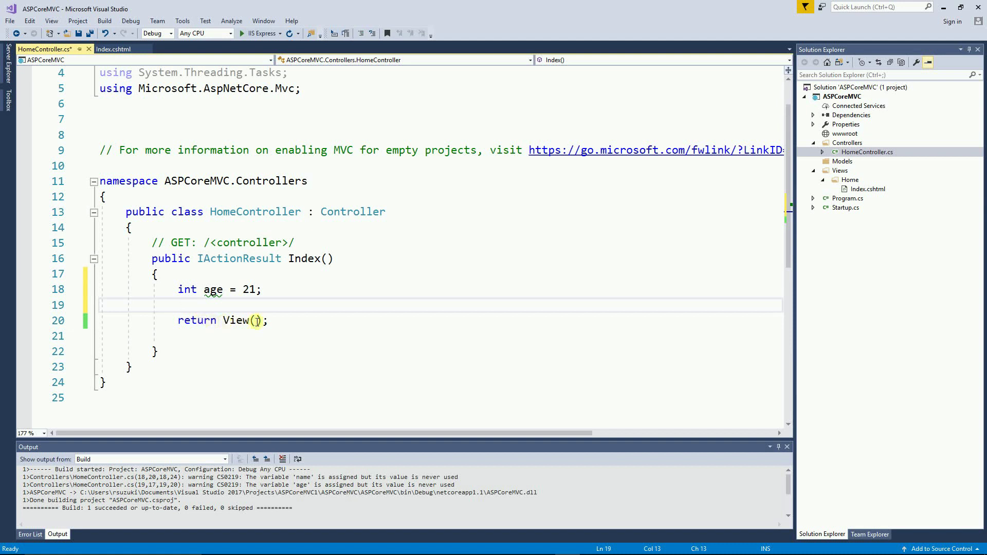
click(255, 320)
text(age)
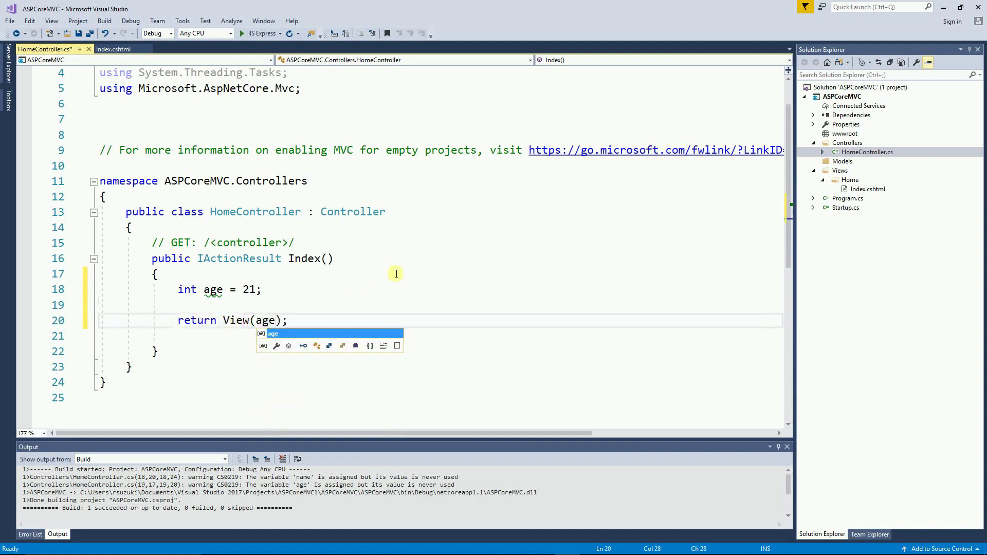
click(409, 304)
key(ctrl+s)
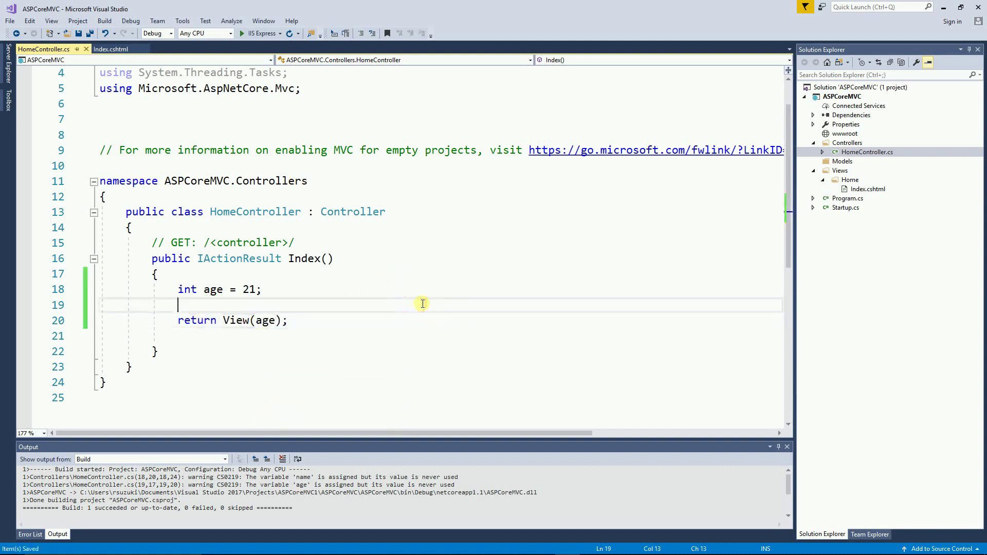
click(109, 49)
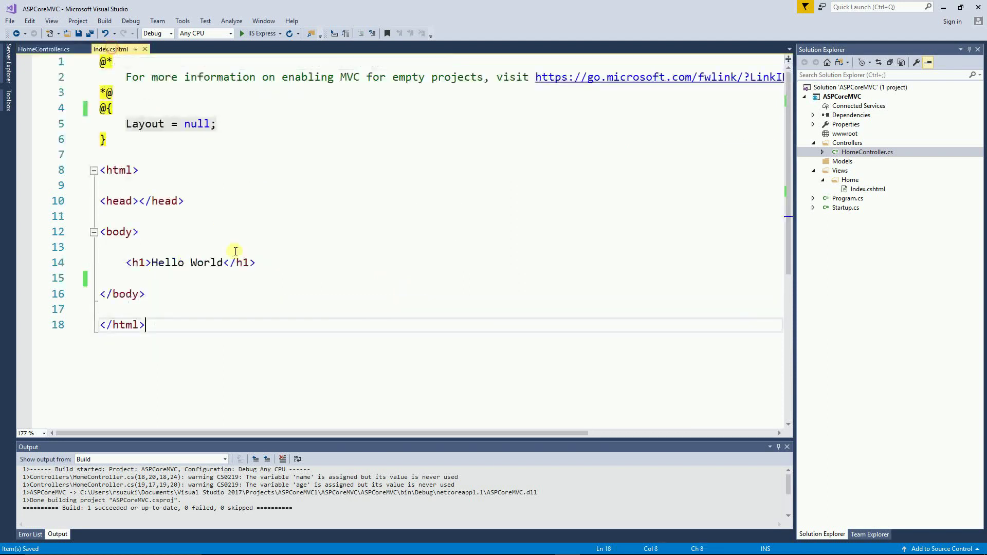
click(255, 271)
key(Return)
text(<h1>)
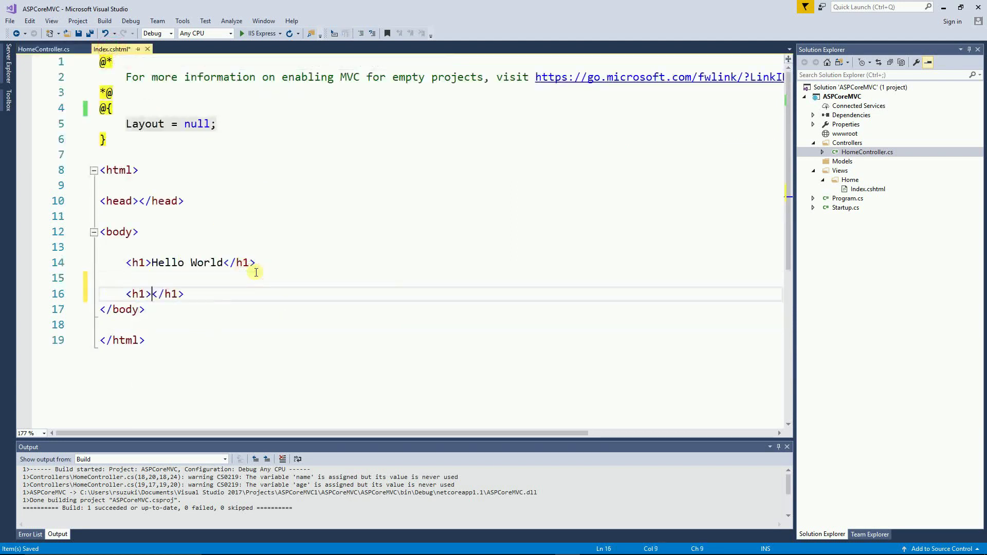
text(@Mo)
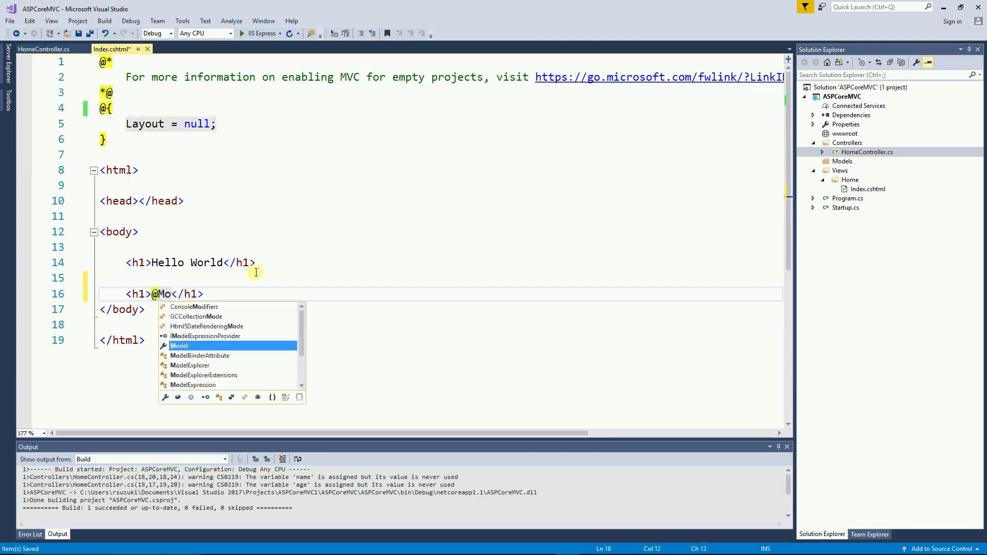
key(Tab)
key(ctrl+s)
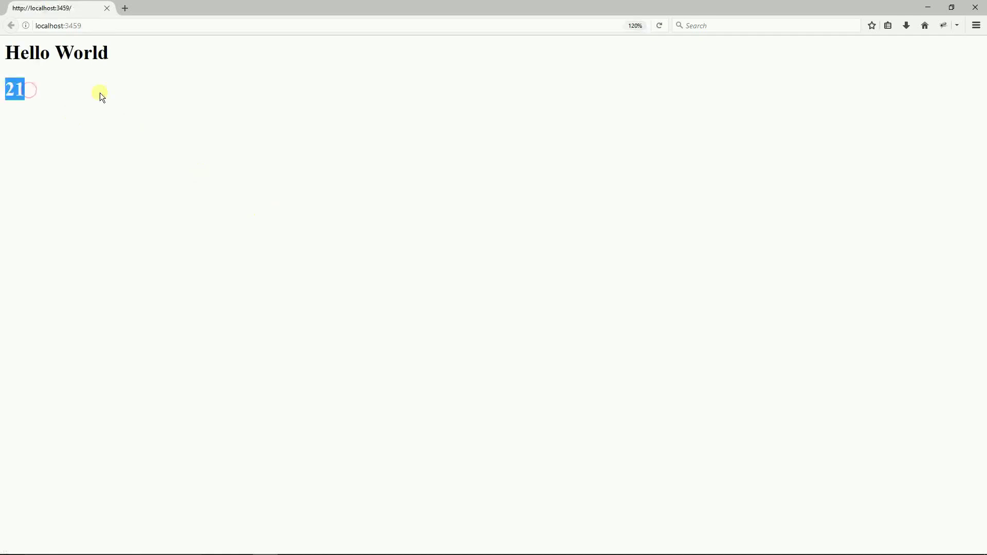
click(977, 5)
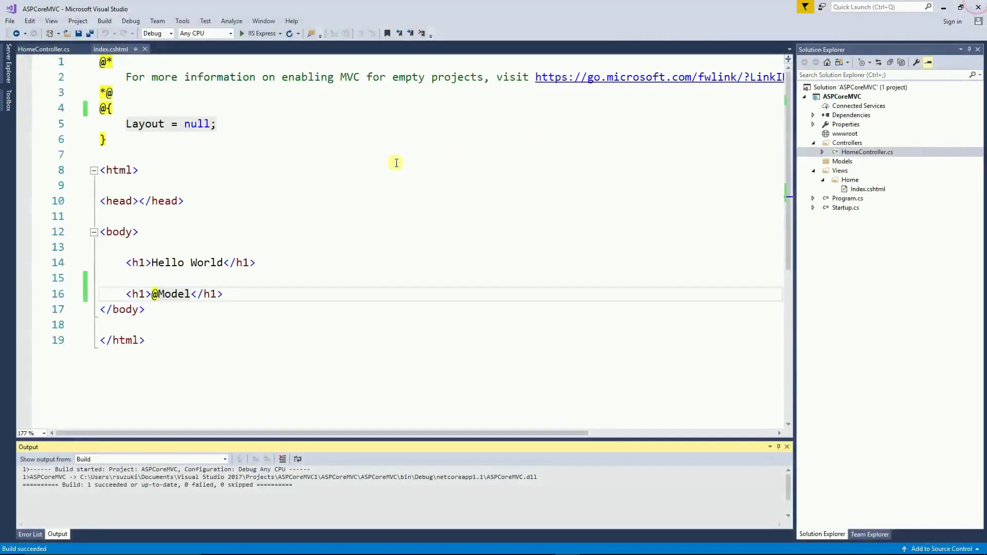
Change the variable to float price = 21.5f, pass price to the view, and run the site
click(59, 50)
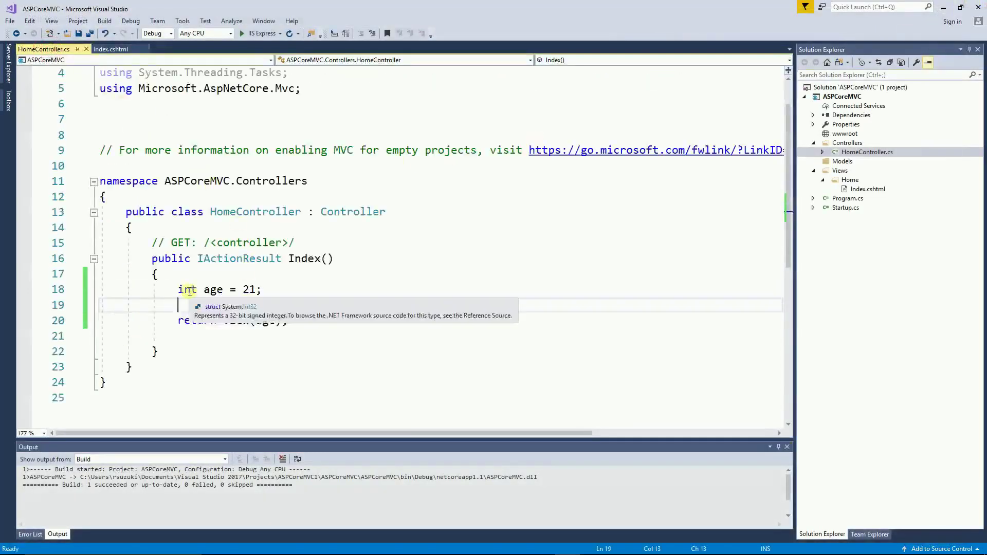
double_click(187, 289)
text(fl)
key(Tab)
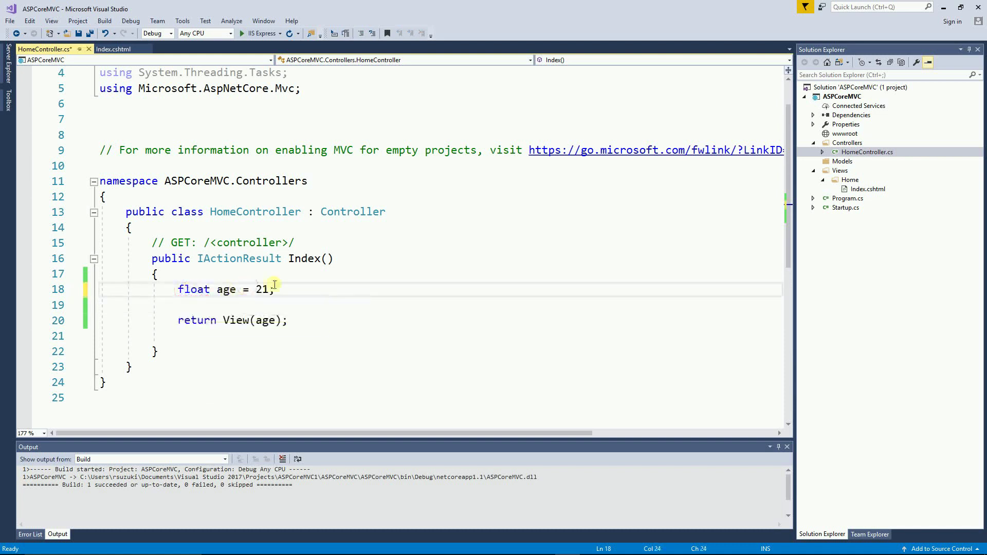
double_click(232, 290)
text(price)
click(284, 289)
text(.5f)
double_click(267, 320)
text(price)
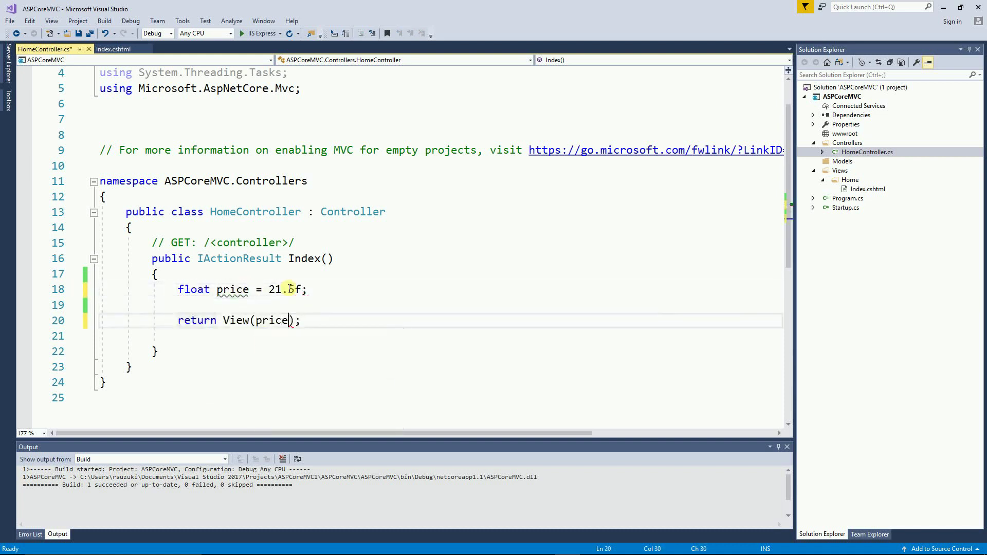
key(ctrl+F5)
drag(45, 93, 5, 90)
key(ctrl+plus)
click(974, 7)
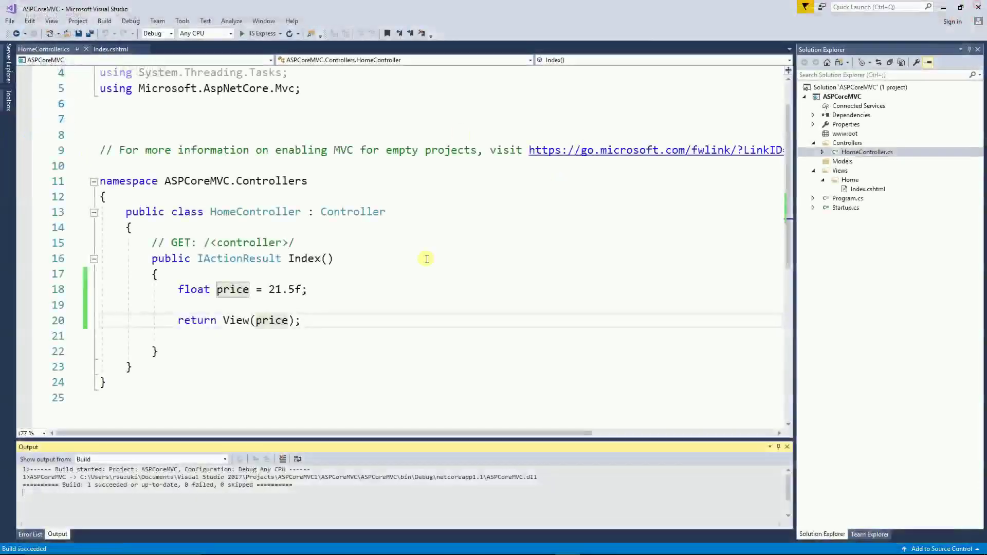
Change the variable to bool isGreen = true, return View(isGreen), and run the site
click(234, 291)
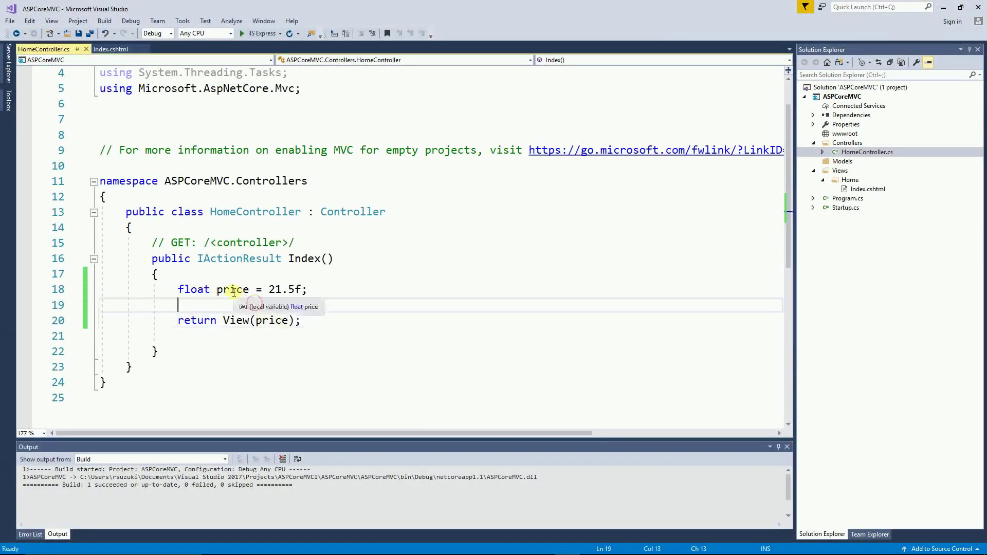
double_click(203, 291)
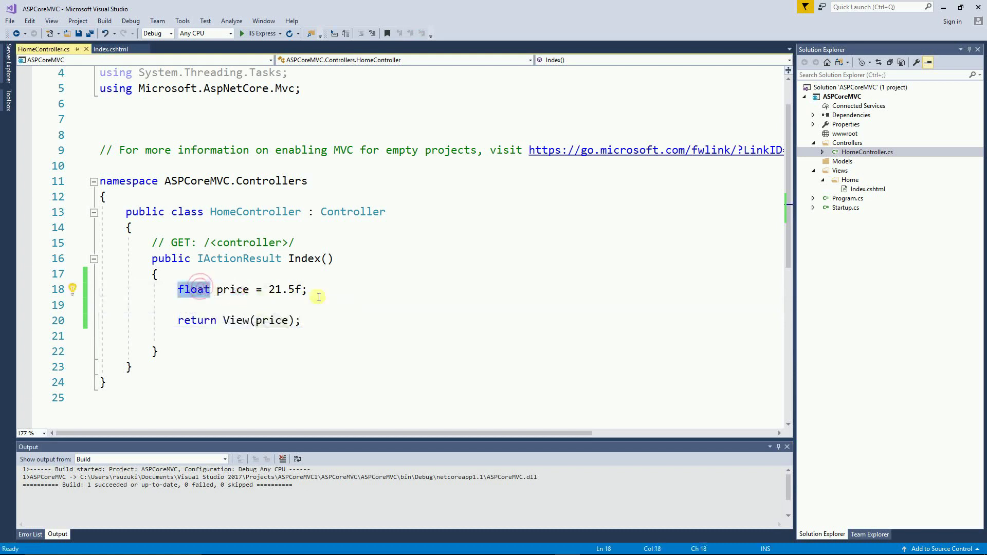
text(bool)
key(Escape)
key(Right)
key(Delete)
key(Delete)
key(Delete)
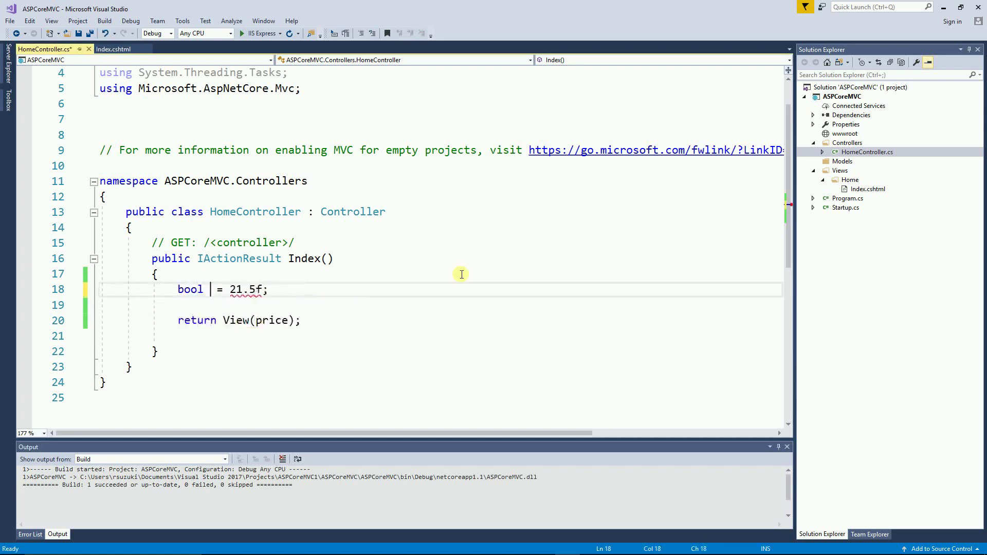
text(isGreen)
key(shift+Right)
key(shift+Right)
key(shift+Right)
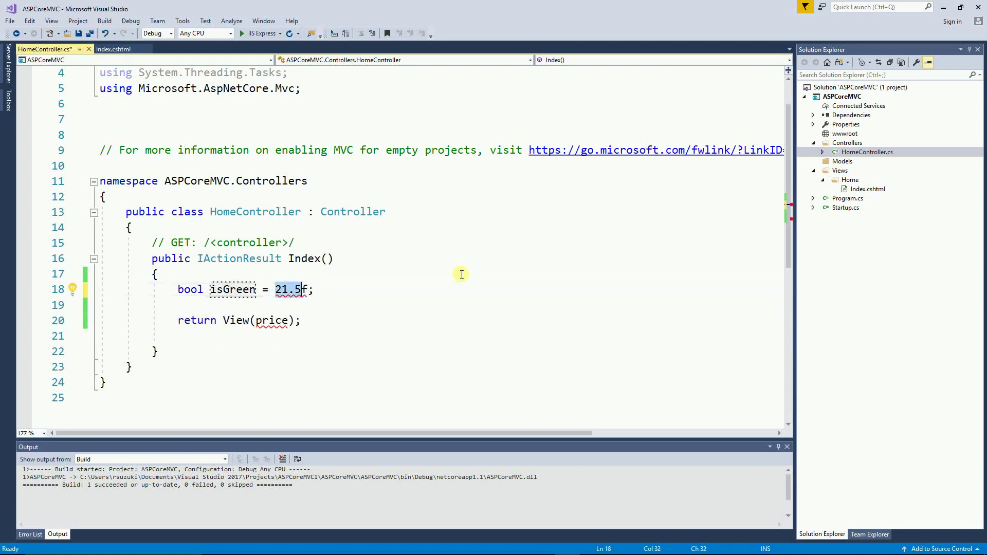
text(true)
double_click(274, 322)
text(isGreen)
key(ctrl+F5)
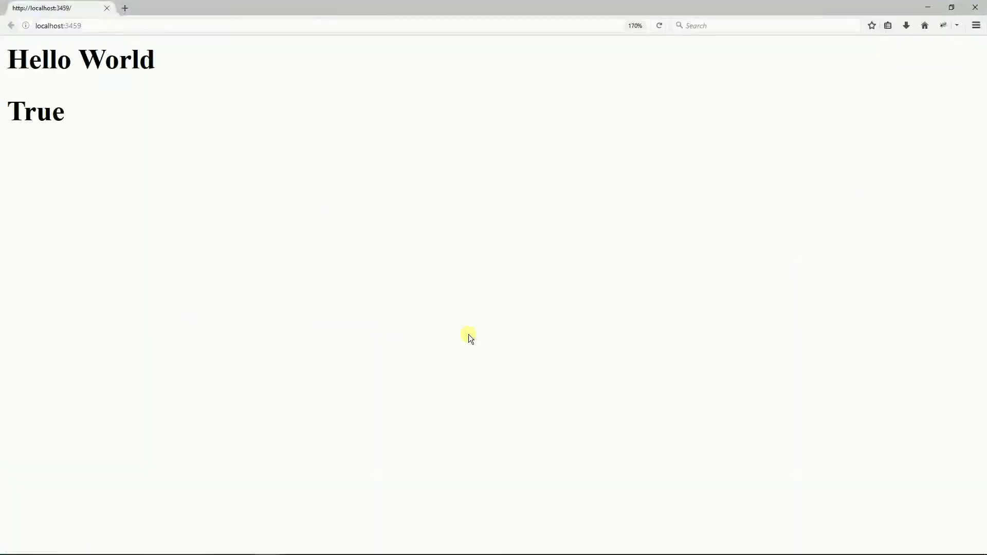
click(974, 7)
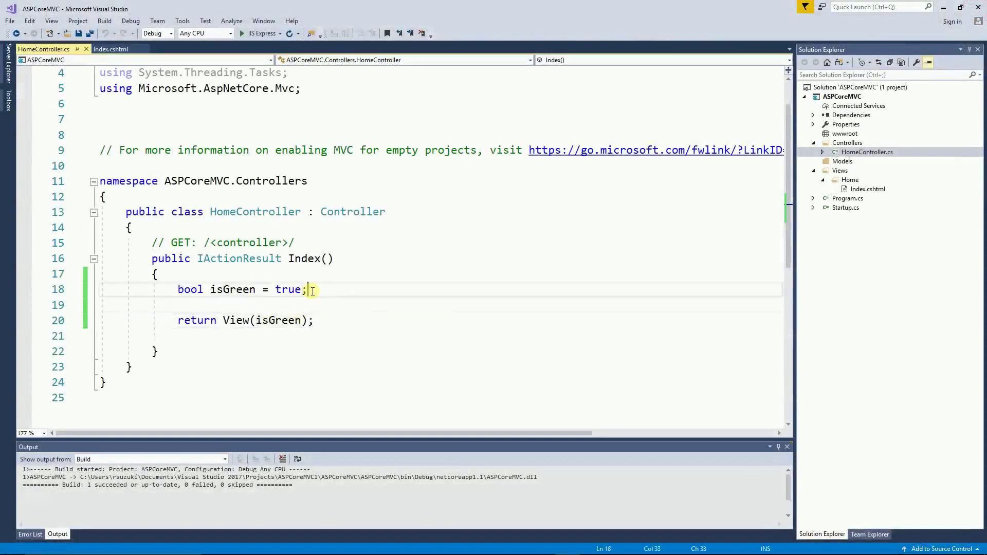
Replace line 18 with string name = "General", return View(name), and close the browser
drag(311, 290, 177, 290)
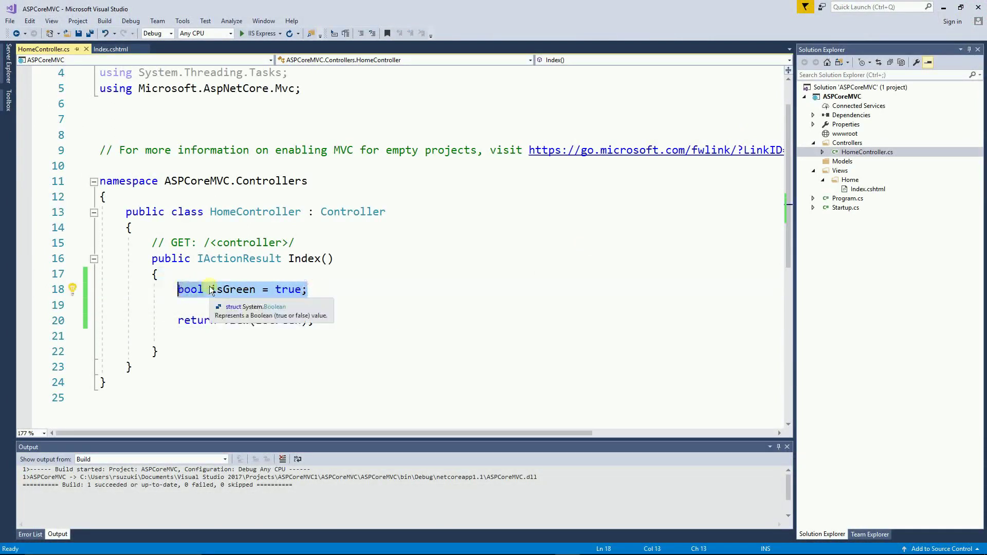
text(string n)
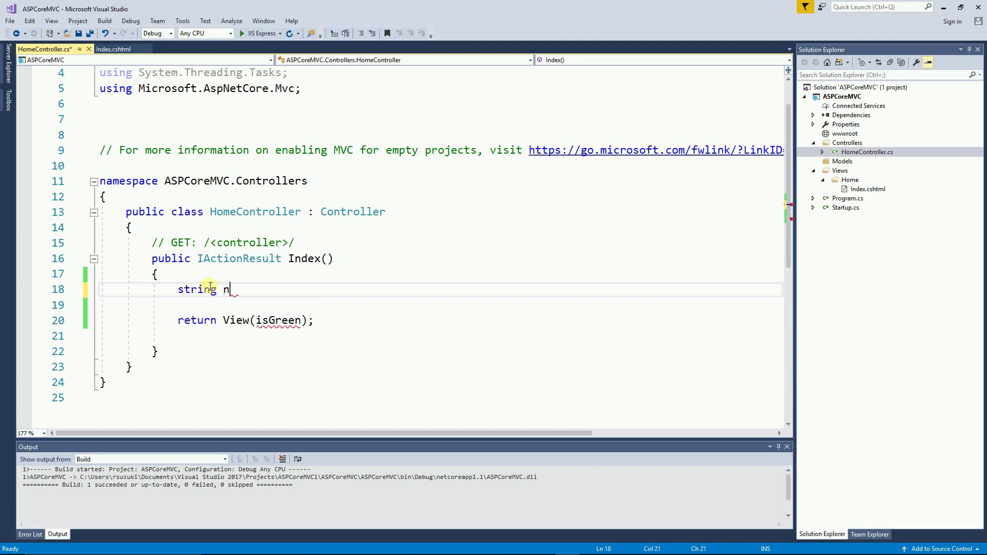
text(ame = "General";)
key(Down)
key(Down)
key(End)
key(Left)
key(Left)
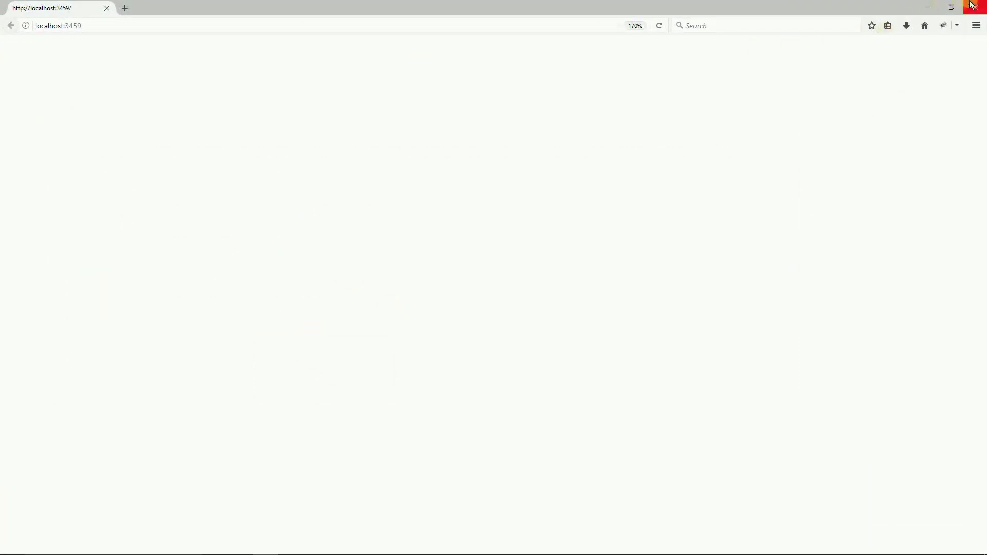
click(975, 6)
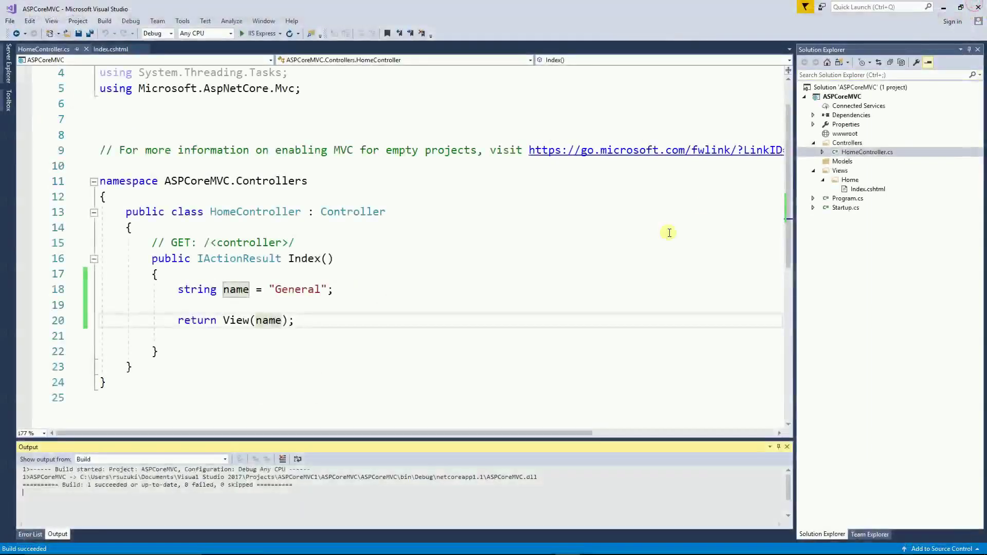
click(256, 321)
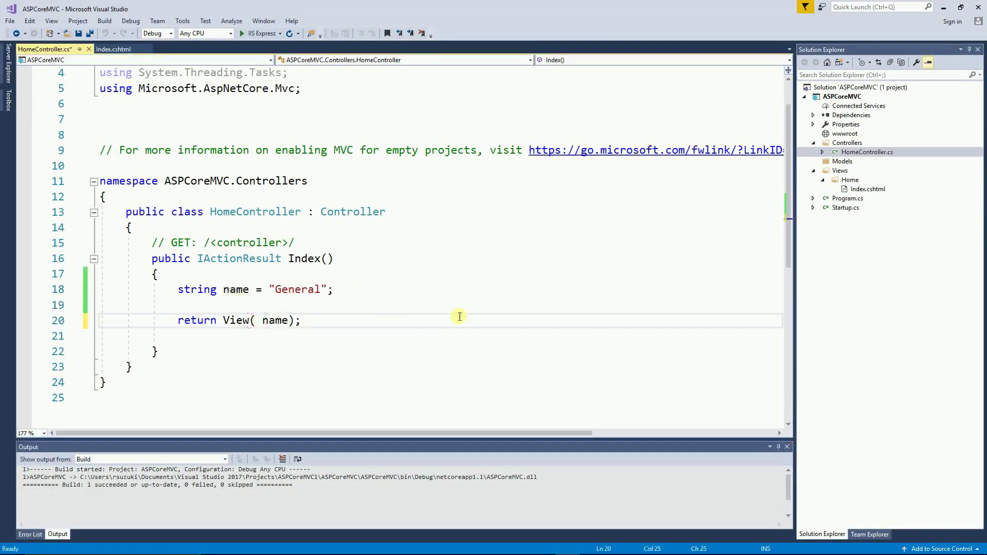
text(() )
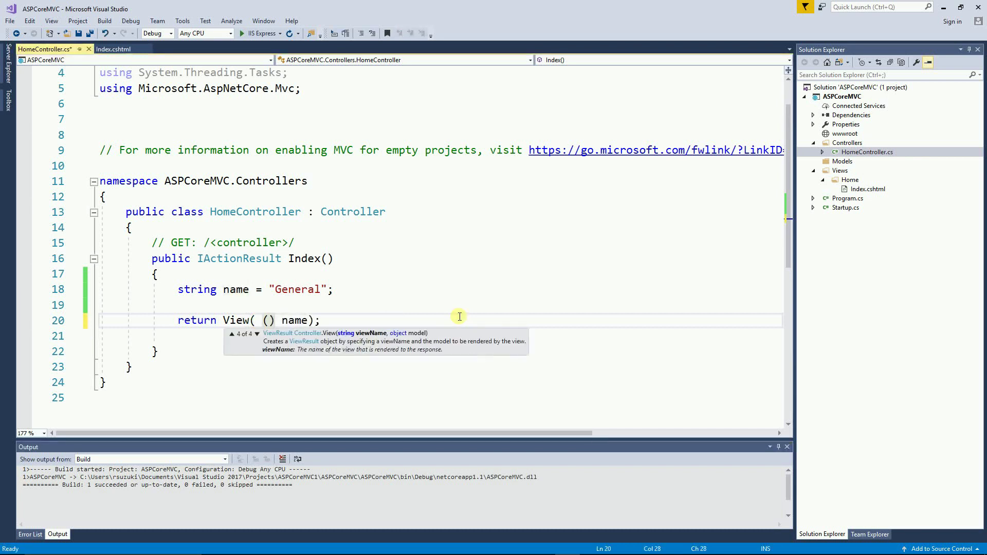
text(ob)
Change the return to View((object) name) and run, confirming the page shows General
key(Escape)
text(ject)
key(Escape)
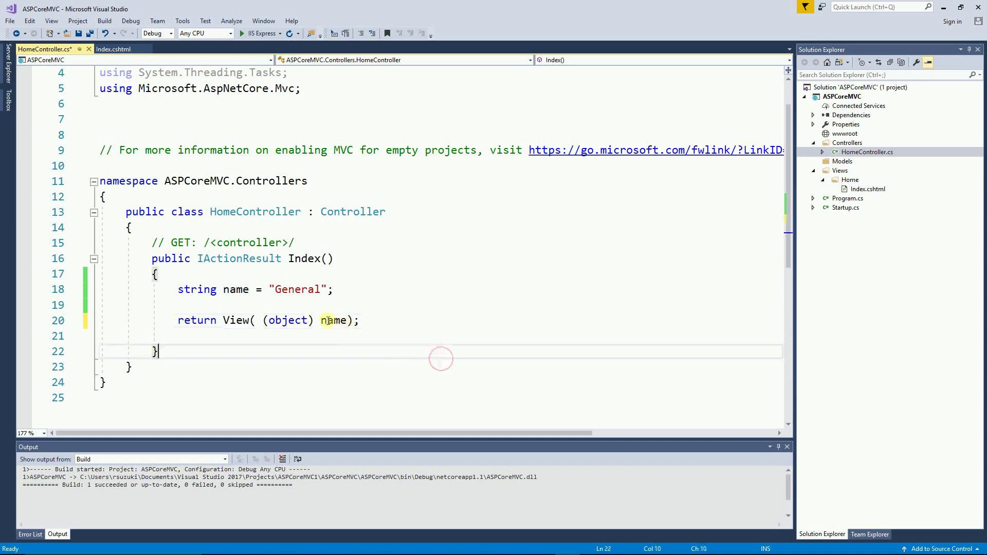
click(347, 305)
key(ctrl+F5)
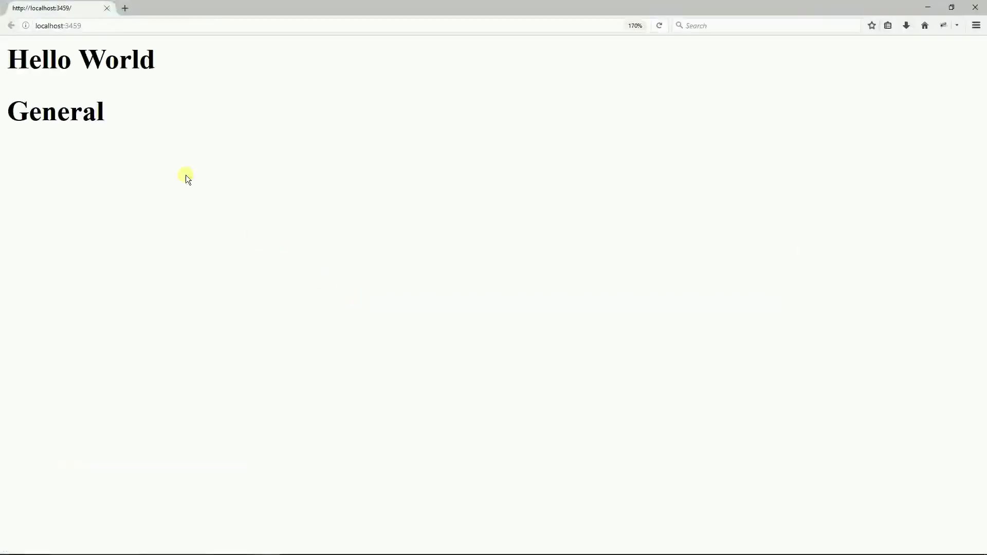
double_click(86, 114)
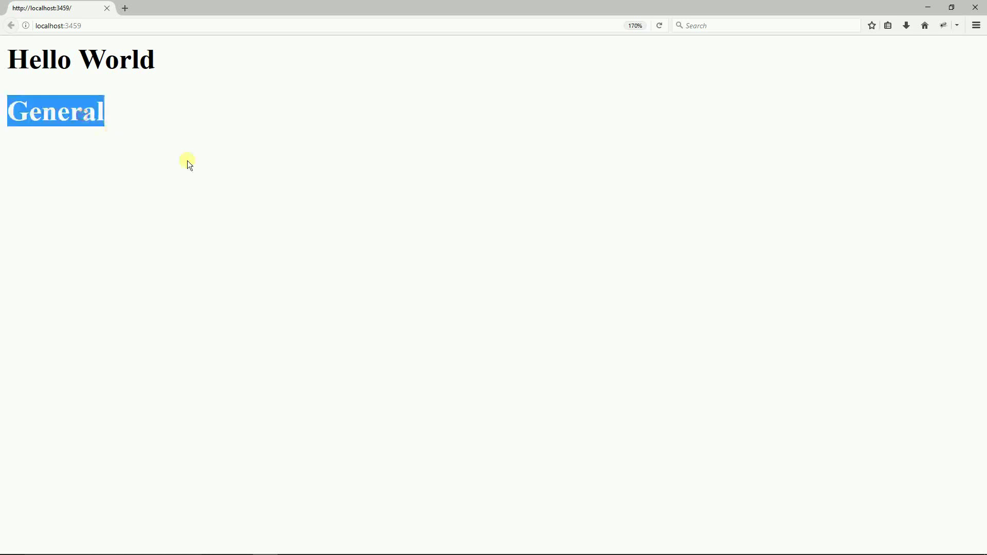
click(974, 7)
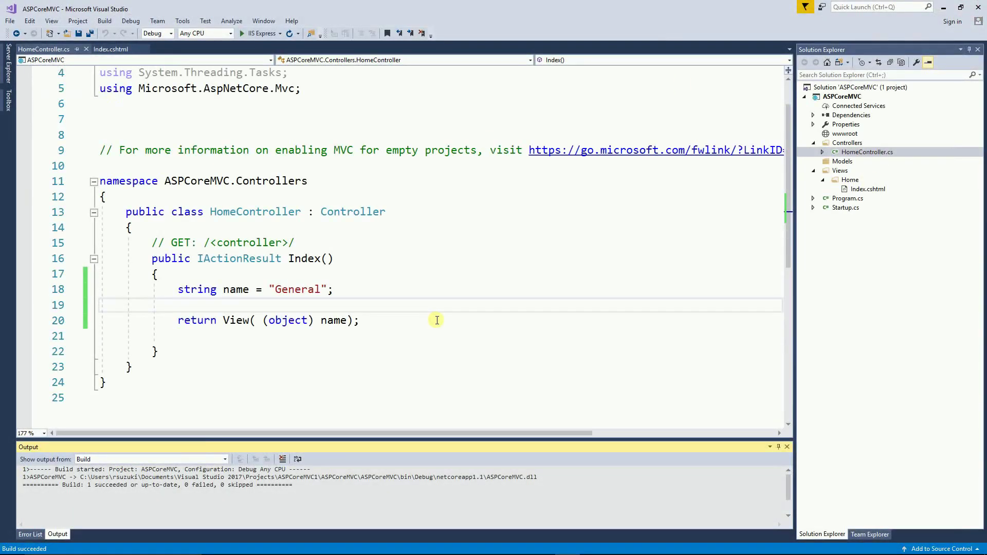
drag(173, 289, 313, 289)
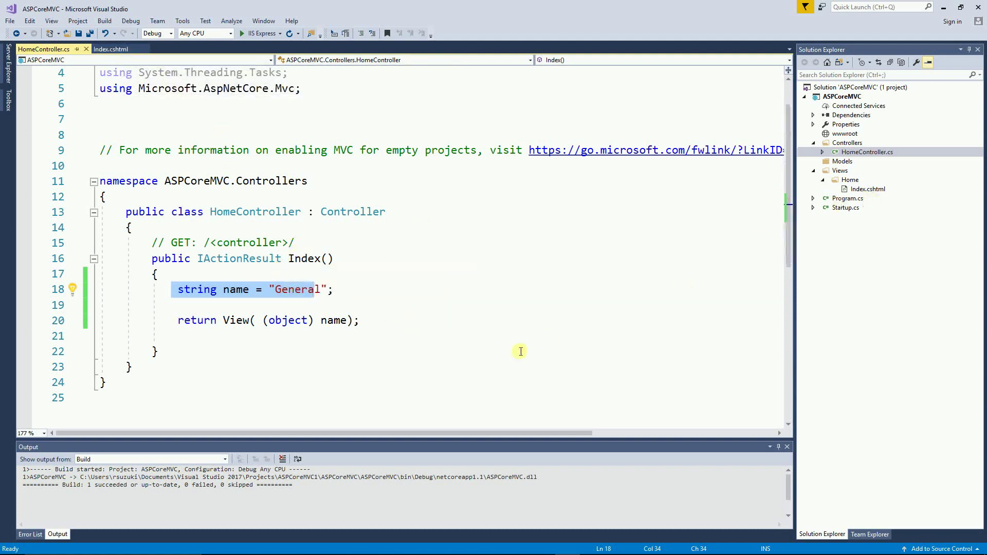
click(270, 336)
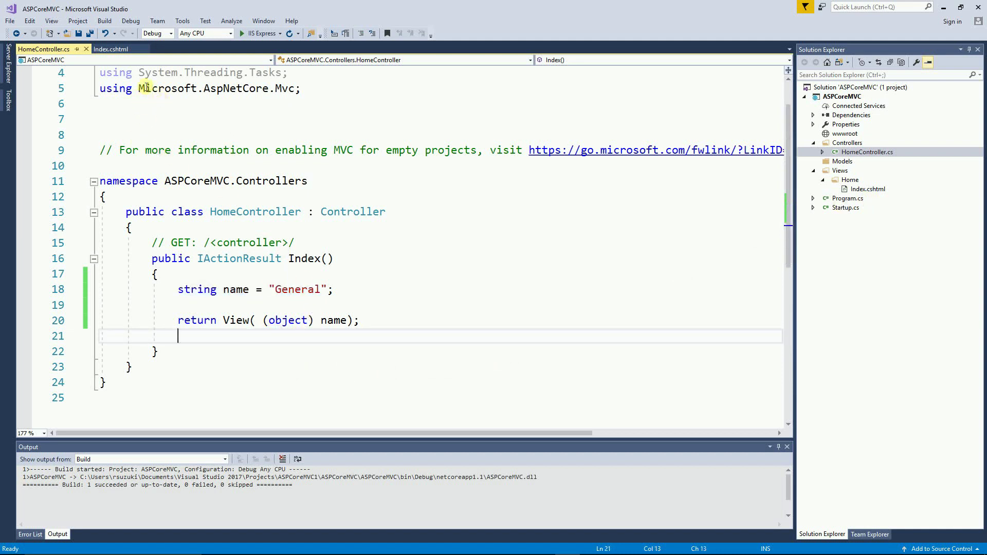